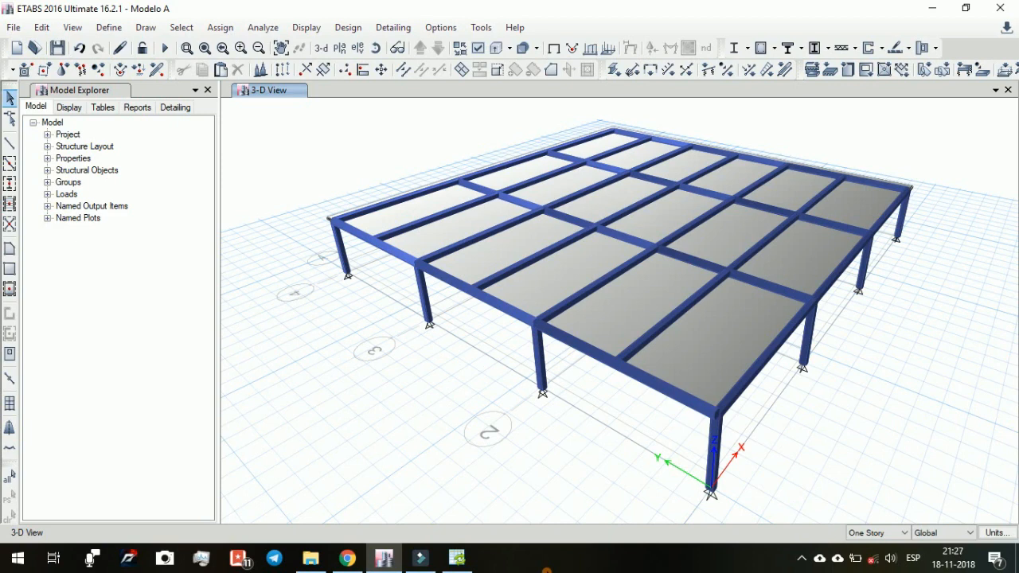
Step: Switch to the Load Combinations Interactive Data Base tool, reposition its window, and return to ETABS
click(456, 558)
drag(774, 49, 744, 37)
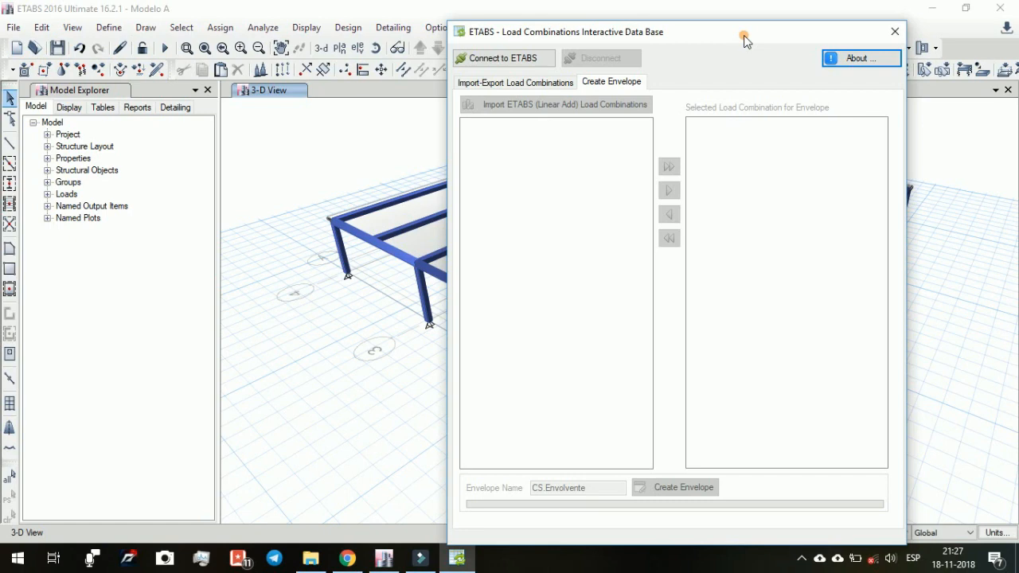
click(275, 13)
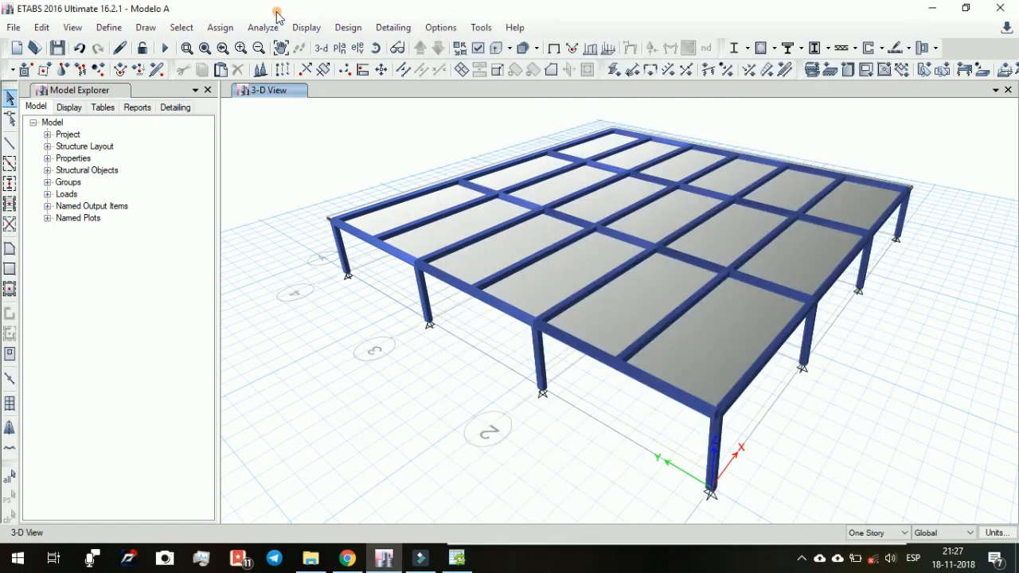
Step: Review the load cases defined in the ETABS model
click(110, 31)
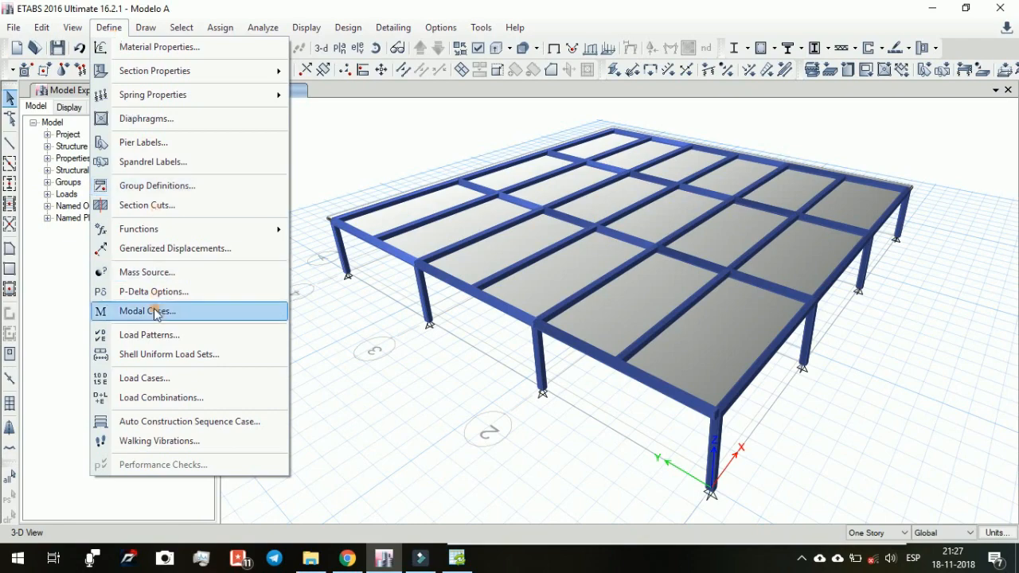
click(148, 379)
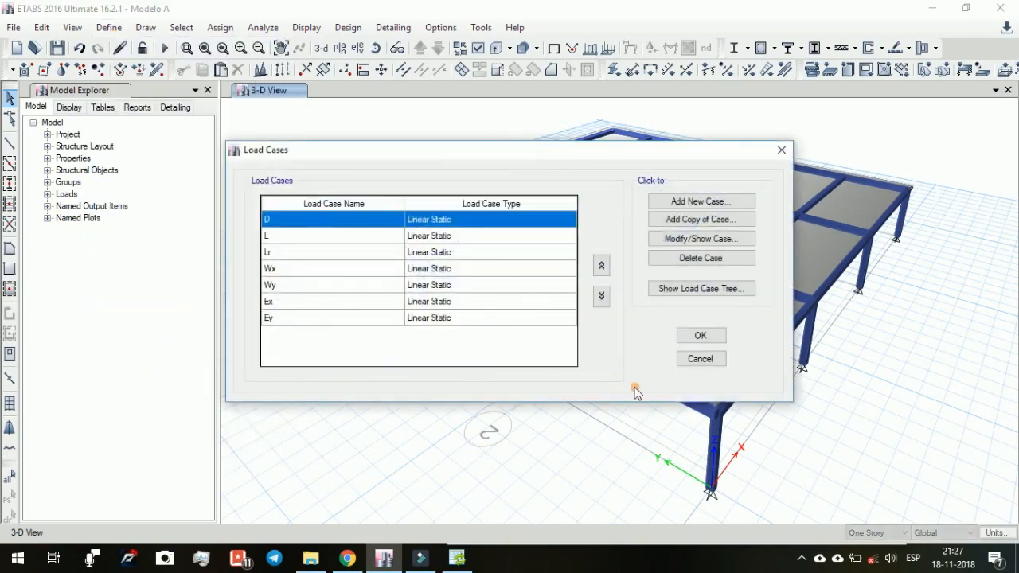
click(691, 360)
Step: Review the load combinations defined in the model, including the definition of CR.01
click(110, 29)
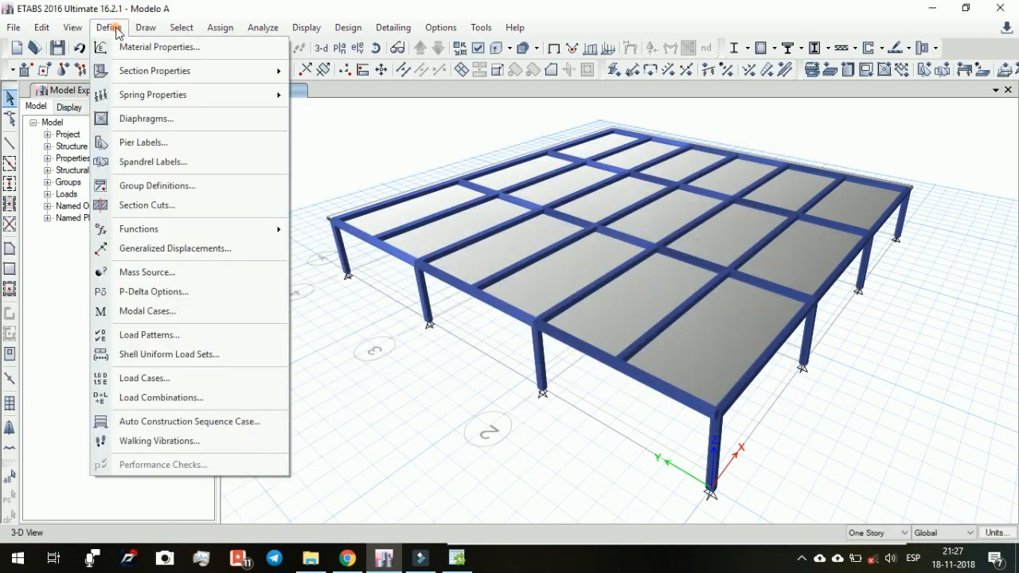
click(145, 401)
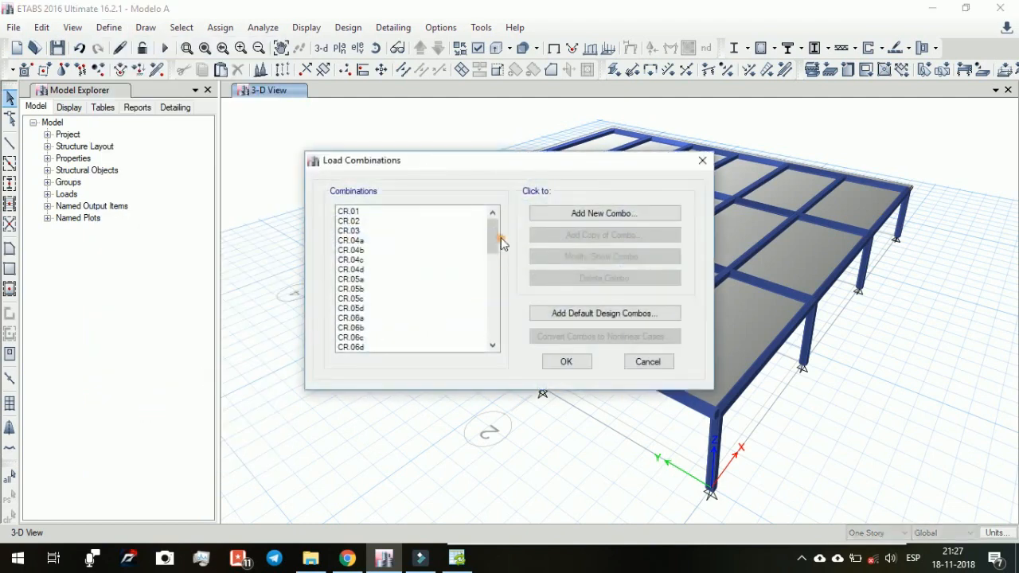
mouse_move(494, 239)
mouse_down()
mouse_move(494, 337)
mouse_move(490, 219)
mouse_up()
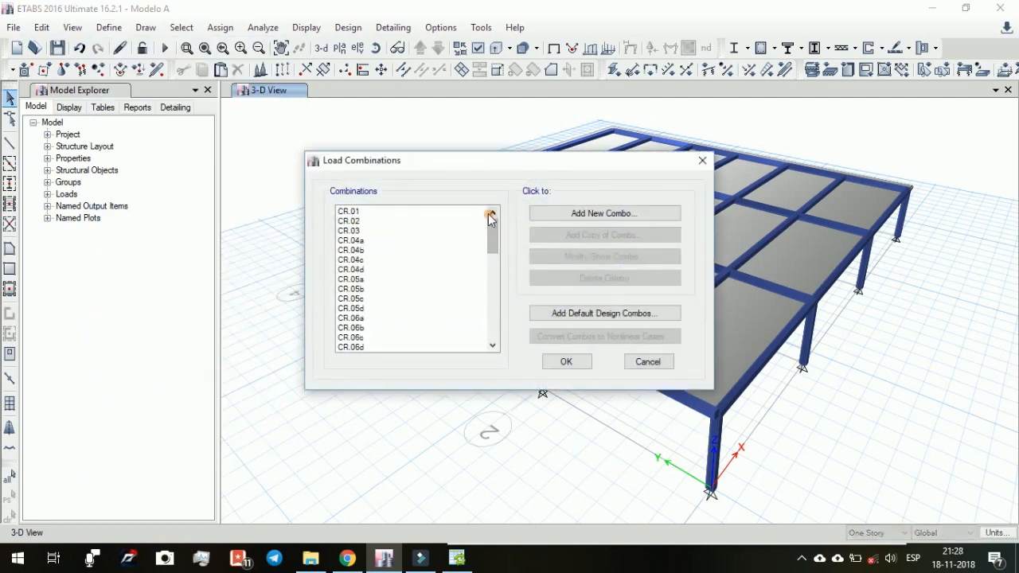
mouse_move(339, 214)
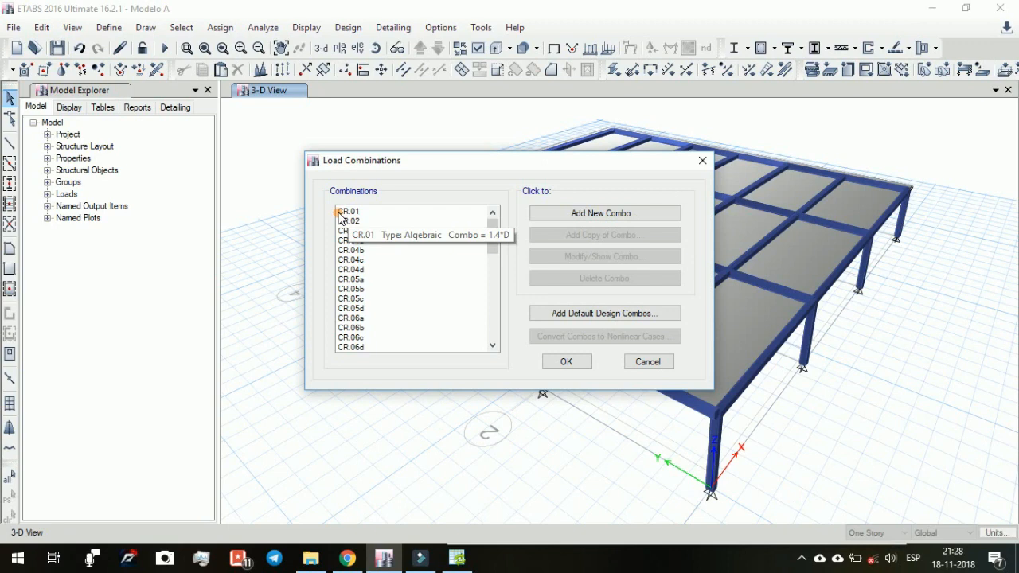
scroll(348, 254, down, 15)
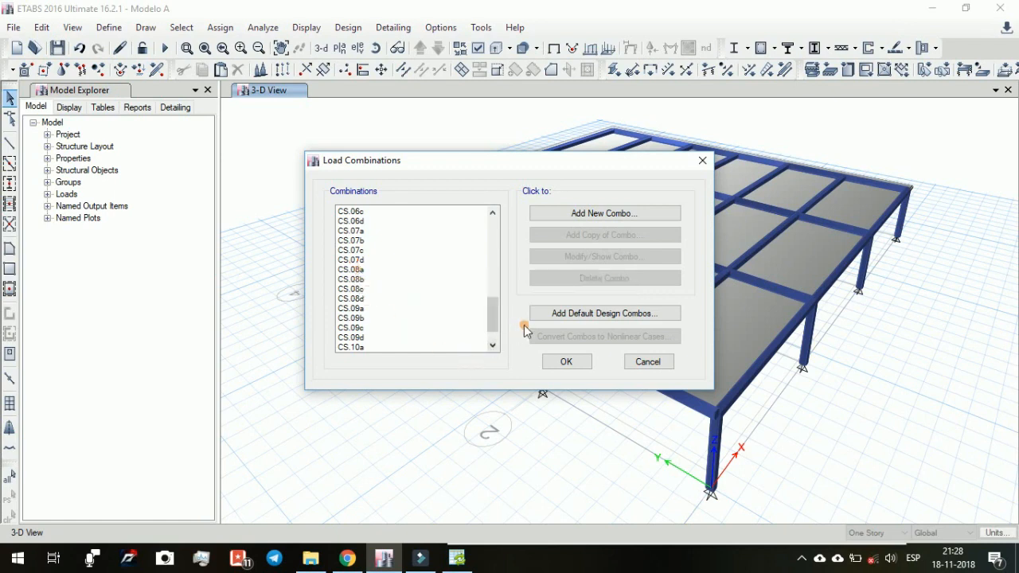
click(575, 217)
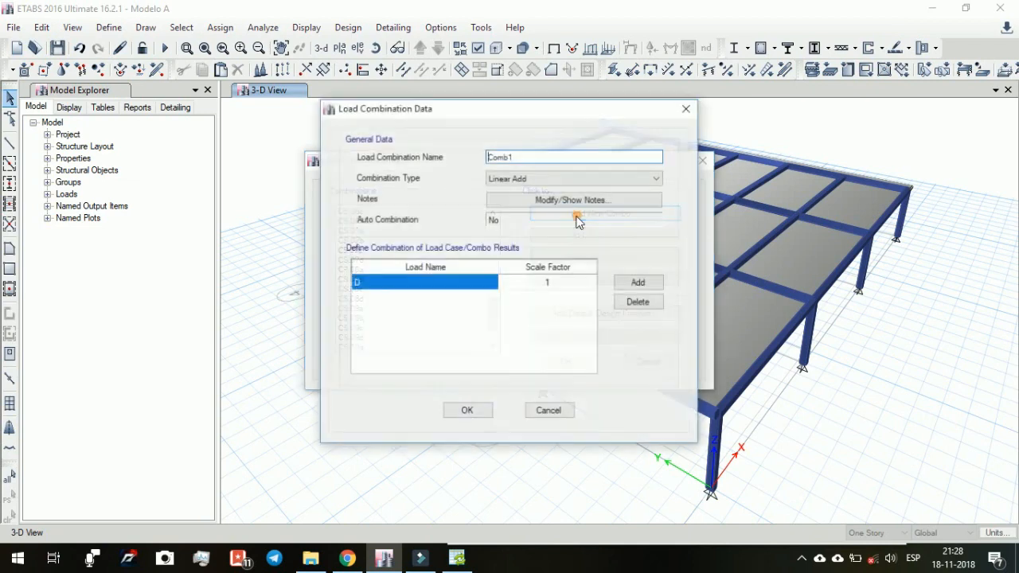
click(519, 178)
click(519, 196)
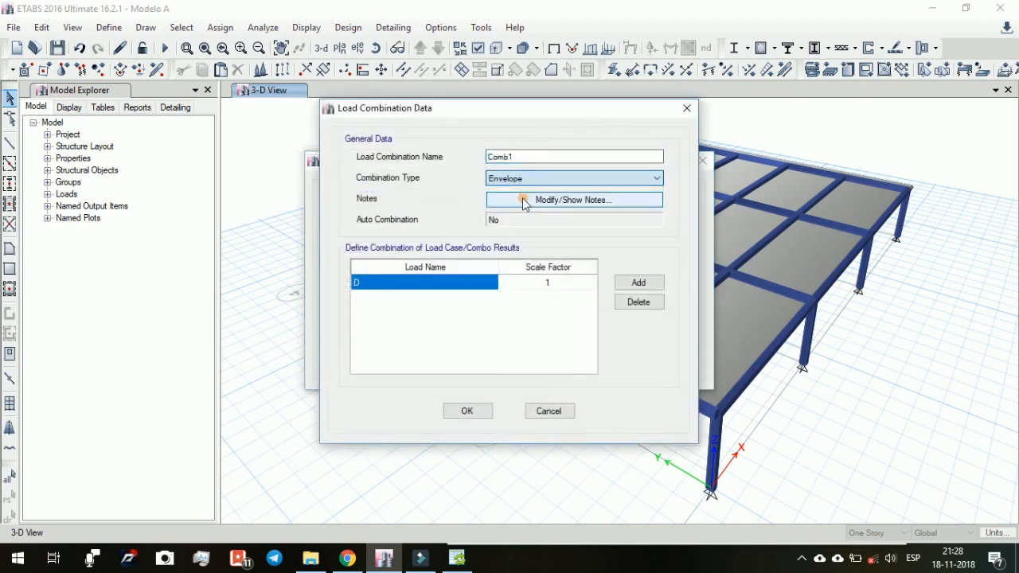
click(652, 285)
click(423, 288)
click(422, 284)
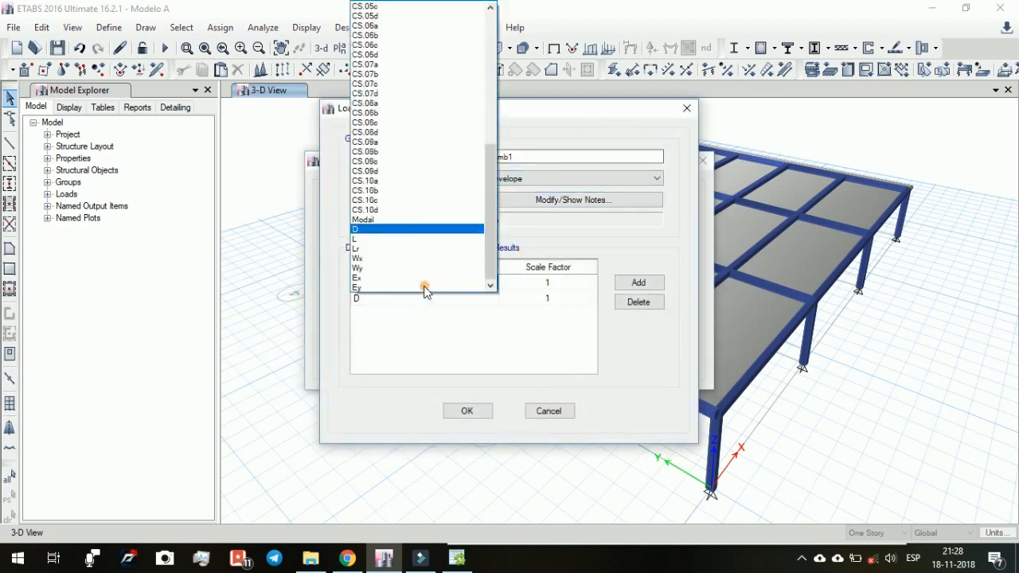
scroll(455, 171, up, 10)
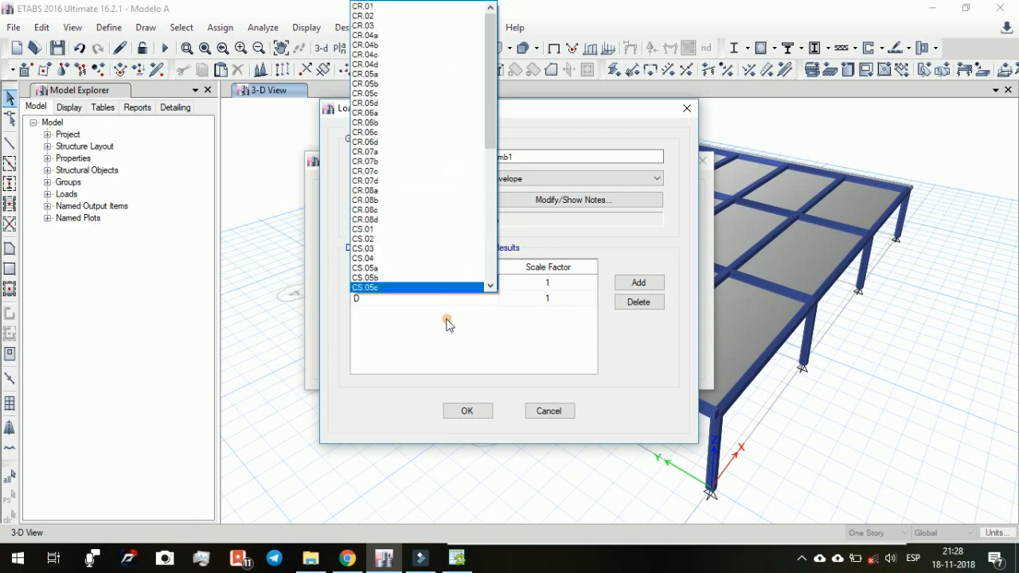
click(610, 344)
click(547, 412)
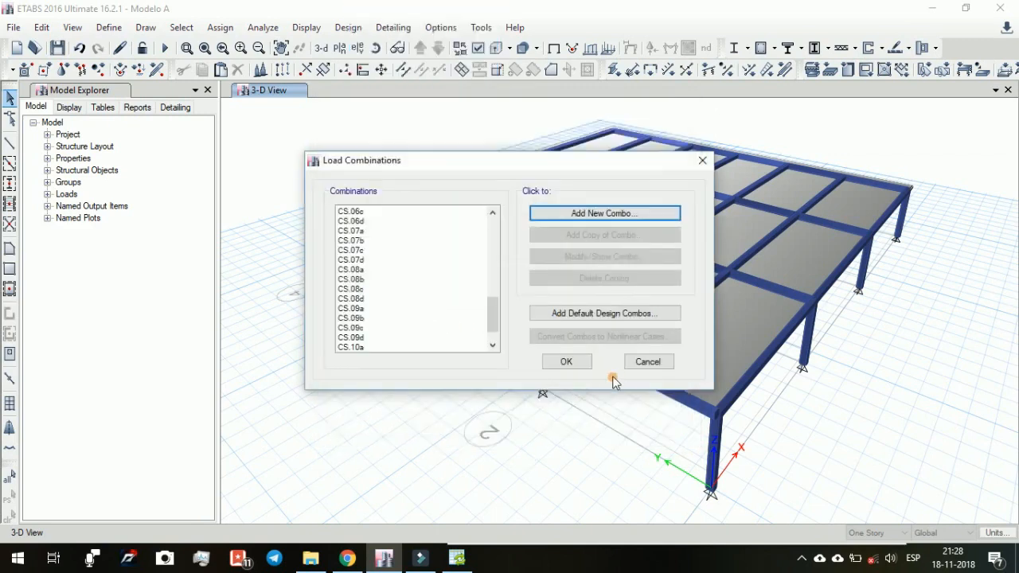
click(648, 363)
Step: Switch to the Load Combinations Interactive Data Base tool and connect it to ETABS, proceeding without a backup
click(457, 557)
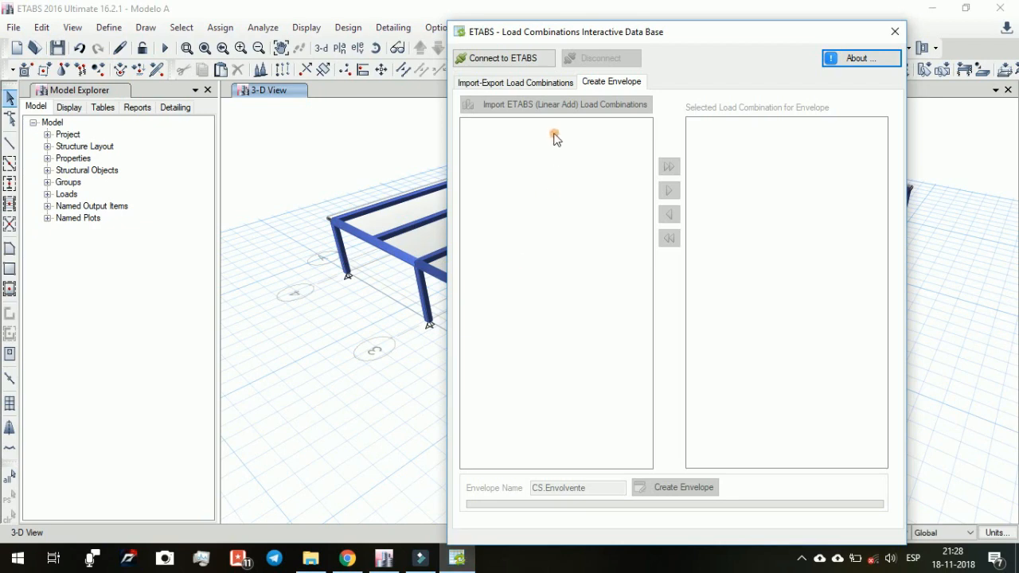
click(521, 64)
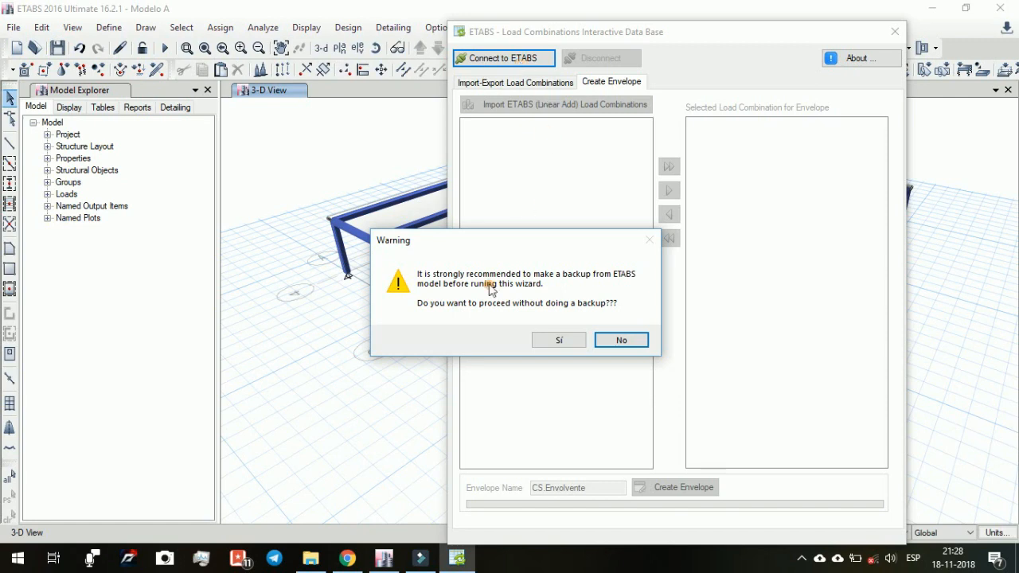
click(546, 340)
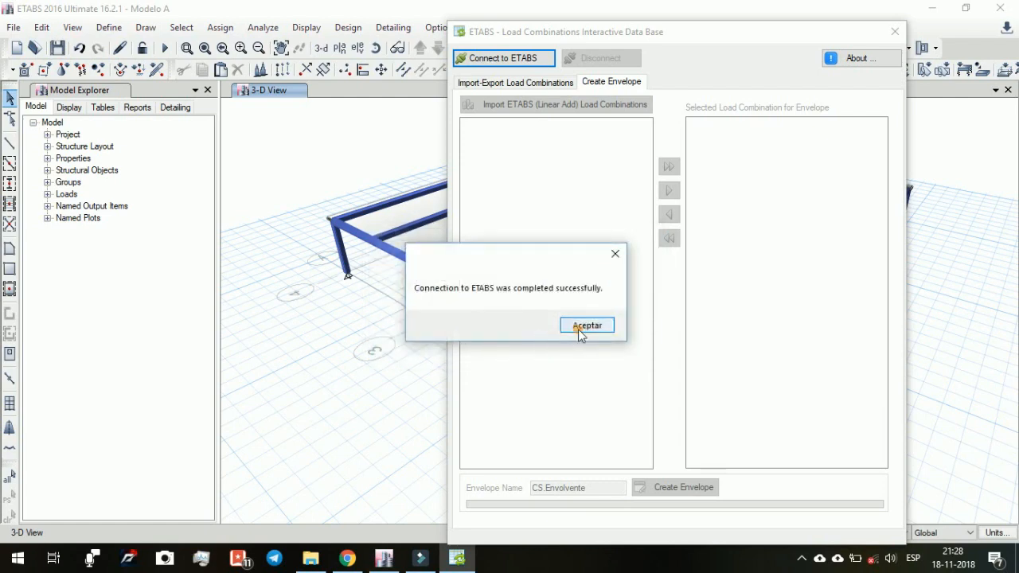
click(581, 331)
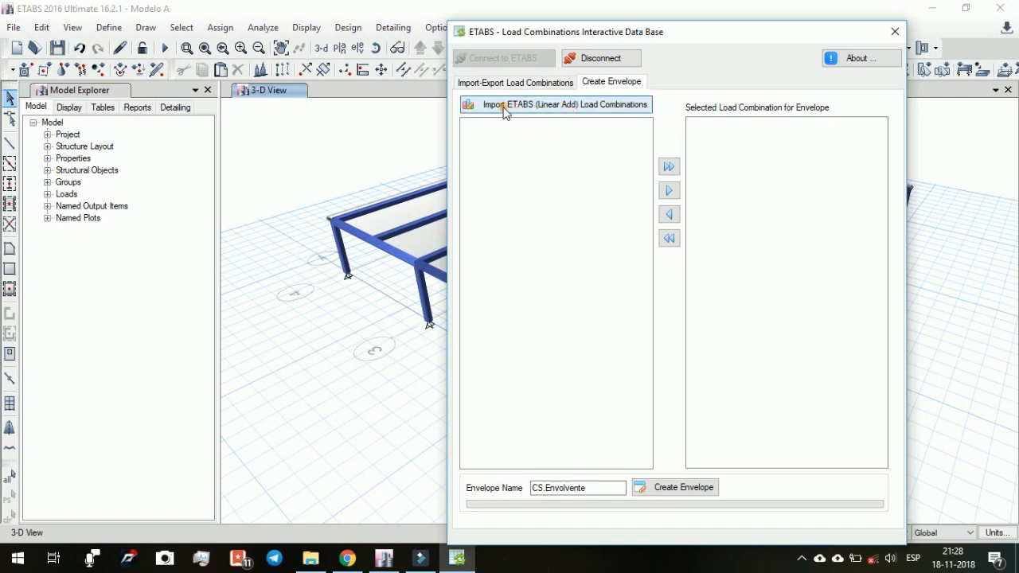
Step: Import the linear-add load combinations from ETABS for creating envelopes
click(582, 110)
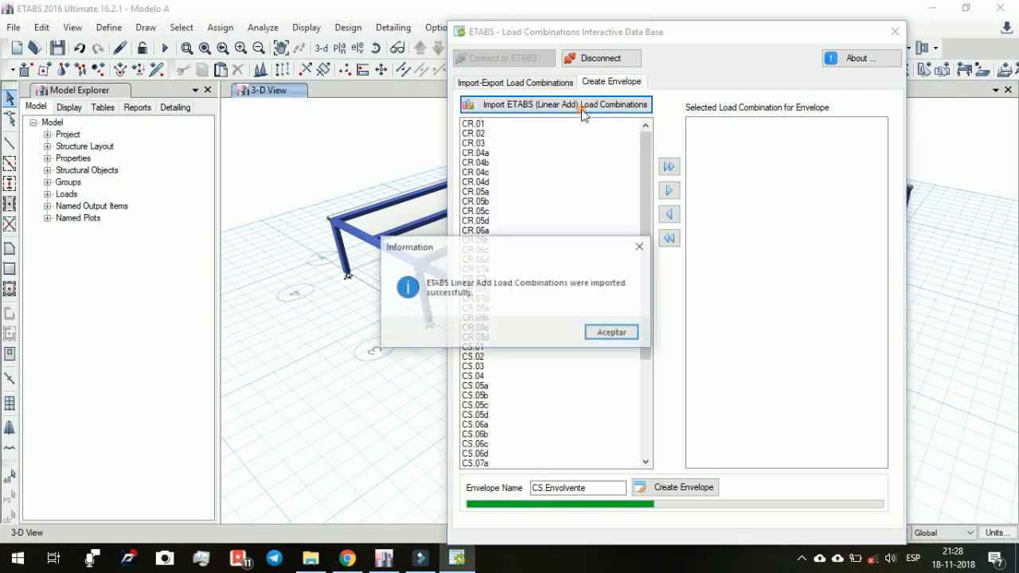
click(612, 333)
drag(643, 236, 642, 198)
Step: Add combinations CR.01 through CR.08d to the selected load combinations for the envelope
click(504, 127)
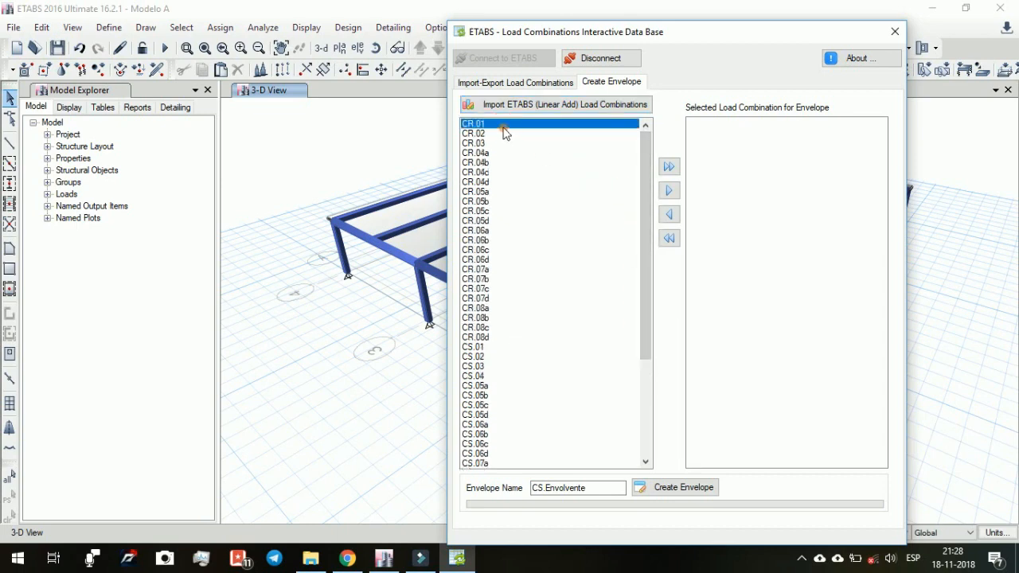
key(shift+Down)
key(shift+Down)
key(shift+Down)
key(shift+Down)
key(shift+Down)
key(shift+Down)
key(shift+Down)
key(shift+Down)
key(shift+Down)
key(shift+Down)
key(shift+Down)
key(shift+Down)
key(shift+Down)
key(shift+Down)
key(shift+Down)
key(shift+Down)
key(shift+Down)
key(shift+Down)
key(shift+Down)
key(shift+Down)
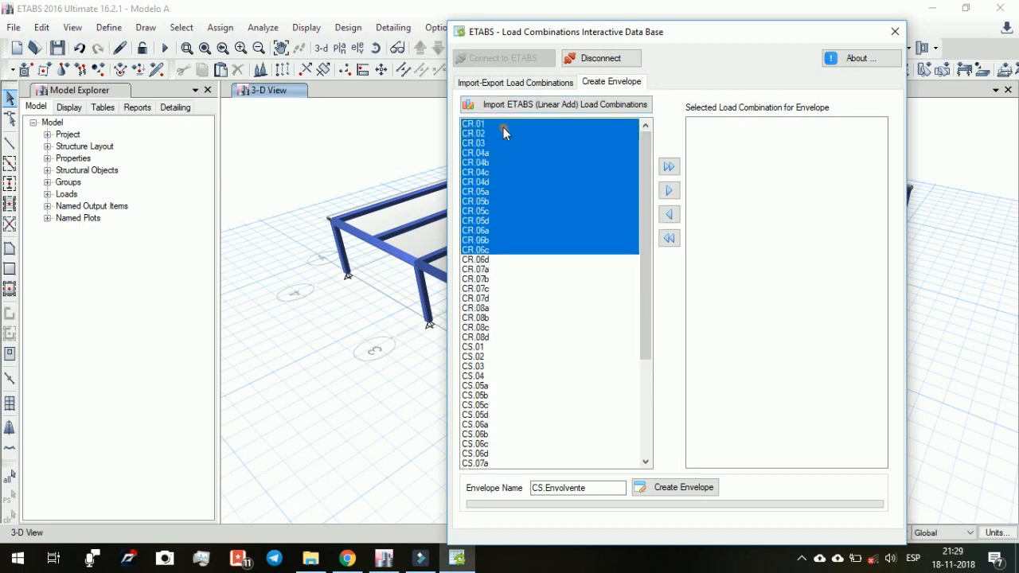
key(shift+Down)
key(shift+Down)
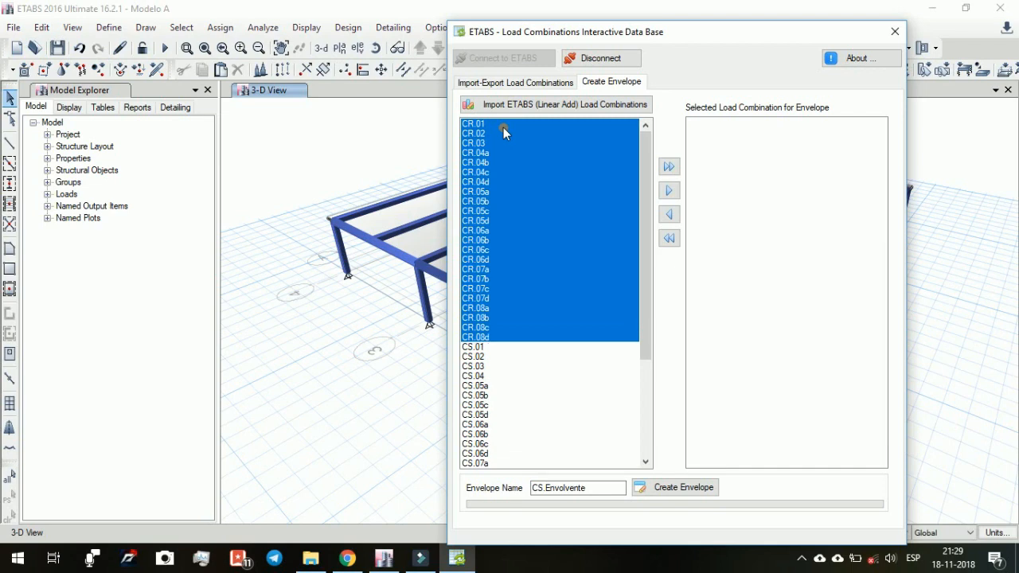
click(669, 191)
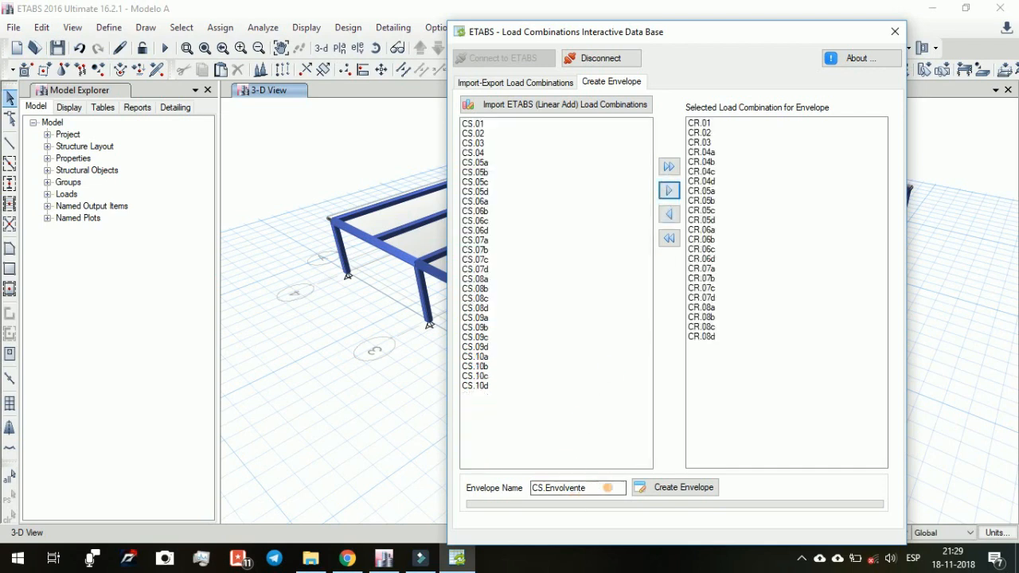
Step: Name the envelope CR.Envolvente and create it from the selected CR combinations
click(546, 494)
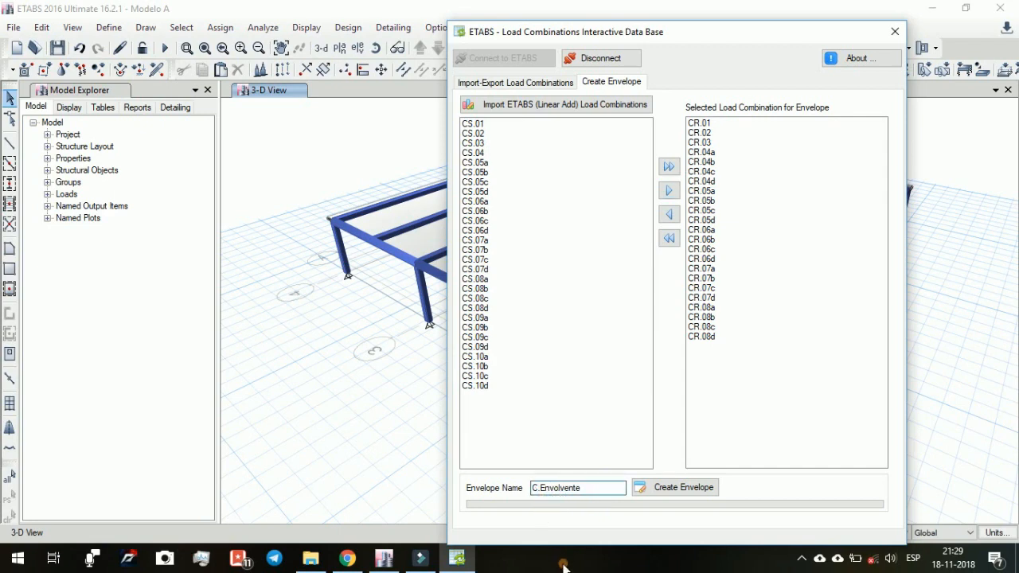
key(BackSpace)
text(R)
click(686, 488)
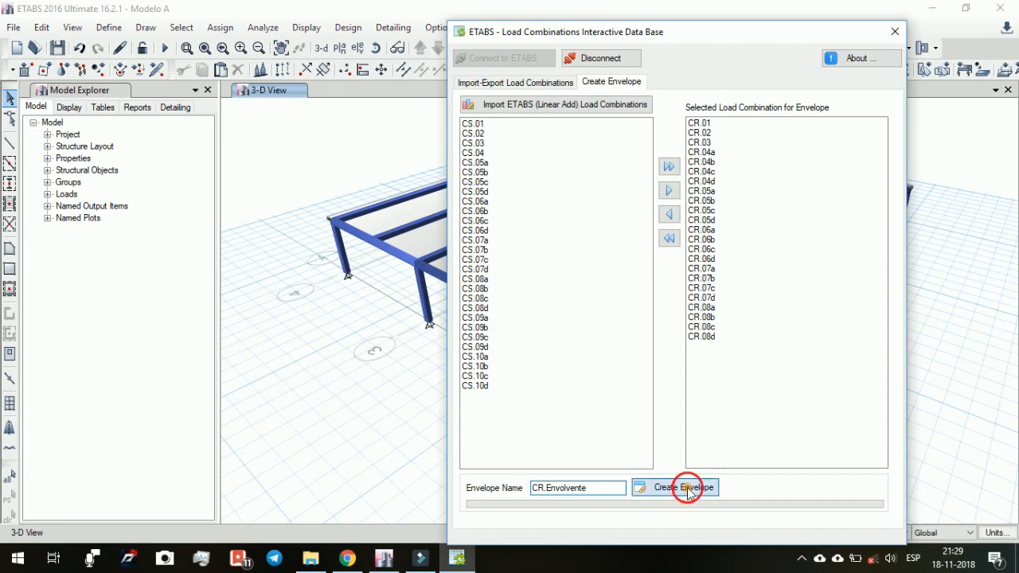
click(616, 335)
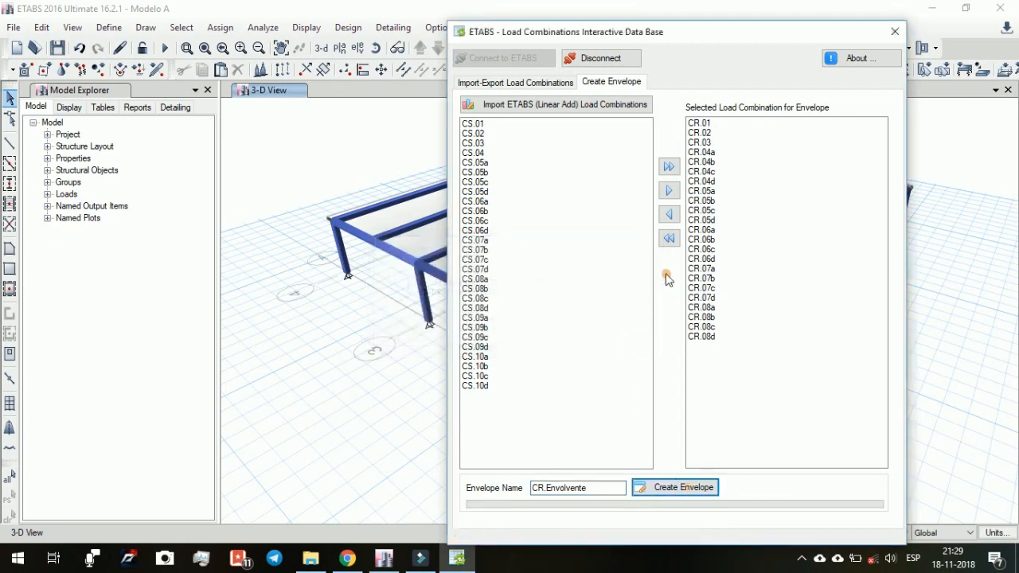
Step: Clear the CR combinations from the envelope selection and add CS.01 through CS.10d instead
click(670, 238)
click(487, 347)
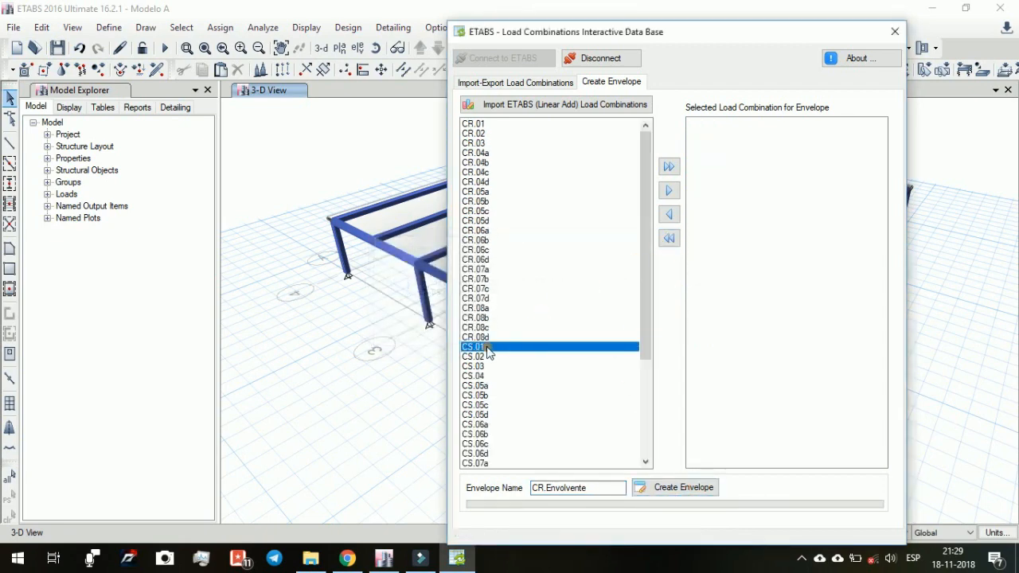
key(shift+Down)
key(shift+Down)
key(shift+Down)
key(shift+Down)
key(shift+Down)
key(shift+Down)
key(shift+Down)
key(shift+Down)
key(shift+Down)
key(shift+Down)
key(shift+Down)
key(shift+Down)
key(shift+Down)
key(shift+Down)
key(shift+Down)
key(shift+Down)
key(shift+Down)
key(shift+Down)
key(shift+Down)
key(shift+Down)
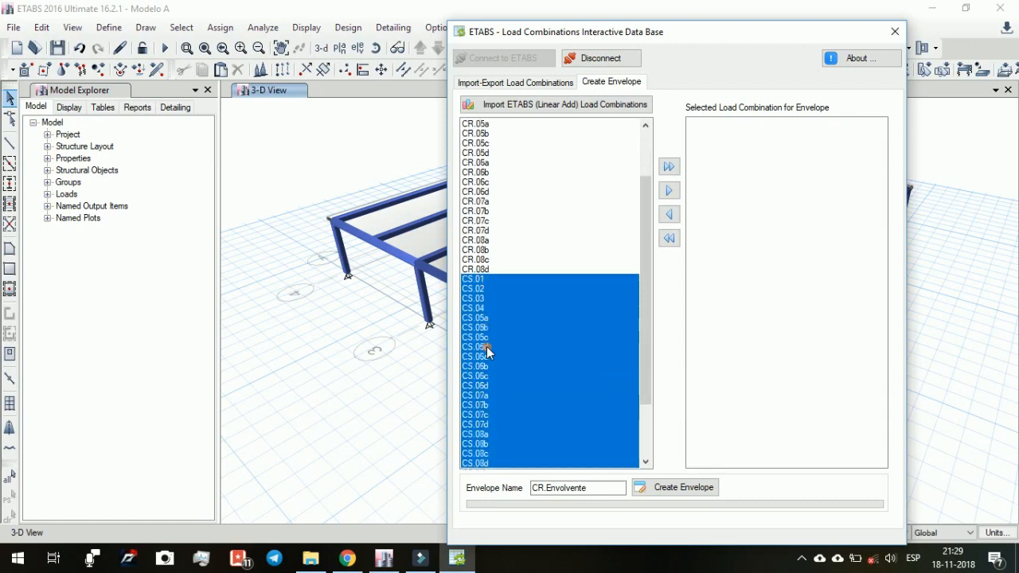
click(668, 190)
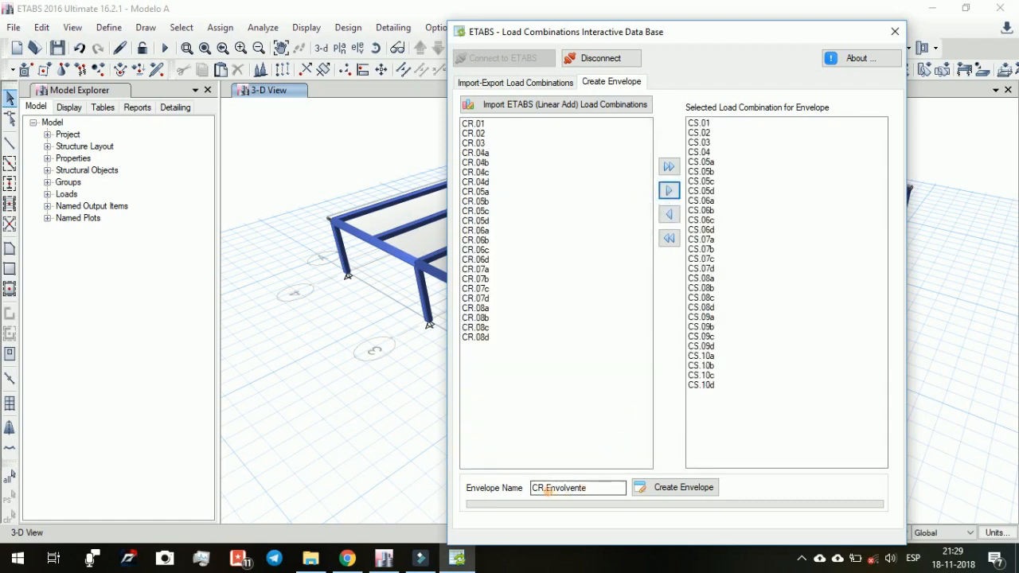
Step: Name the envelope CS.Envolvente and create it from the selected CS combinations
click(545, 489)
key(BackSpace)
text(S)
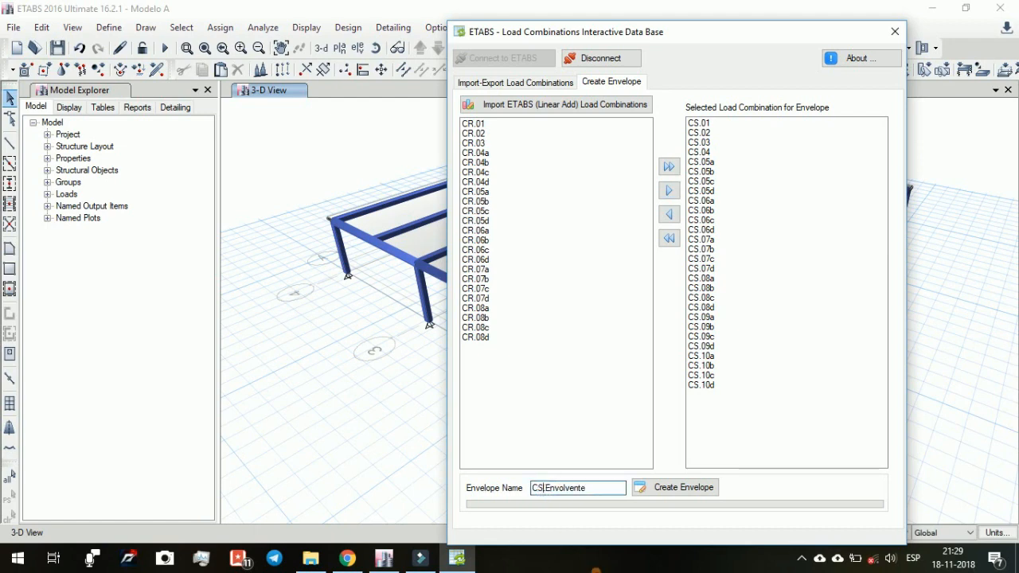
click(710, 486)
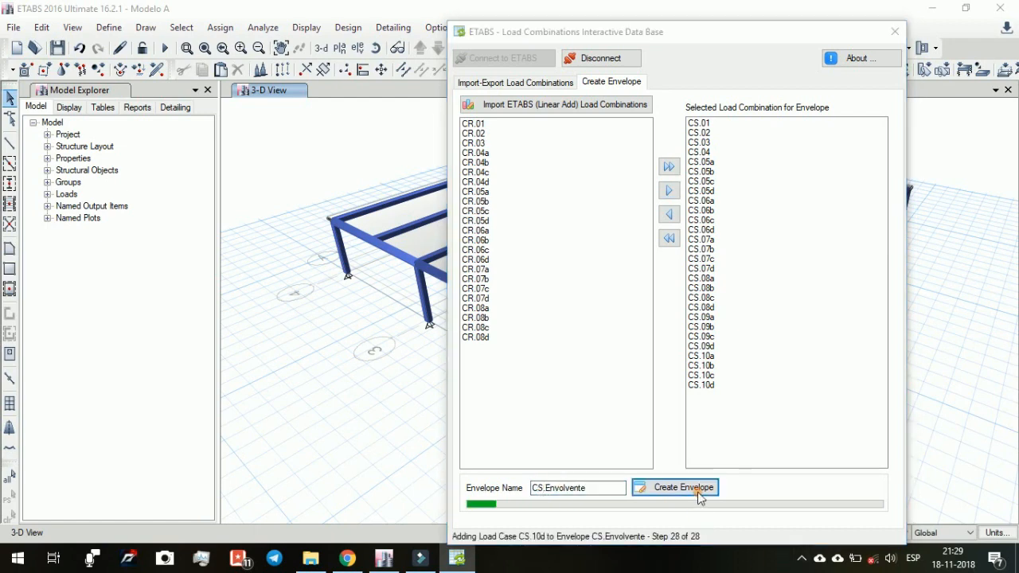
click(635, 333)
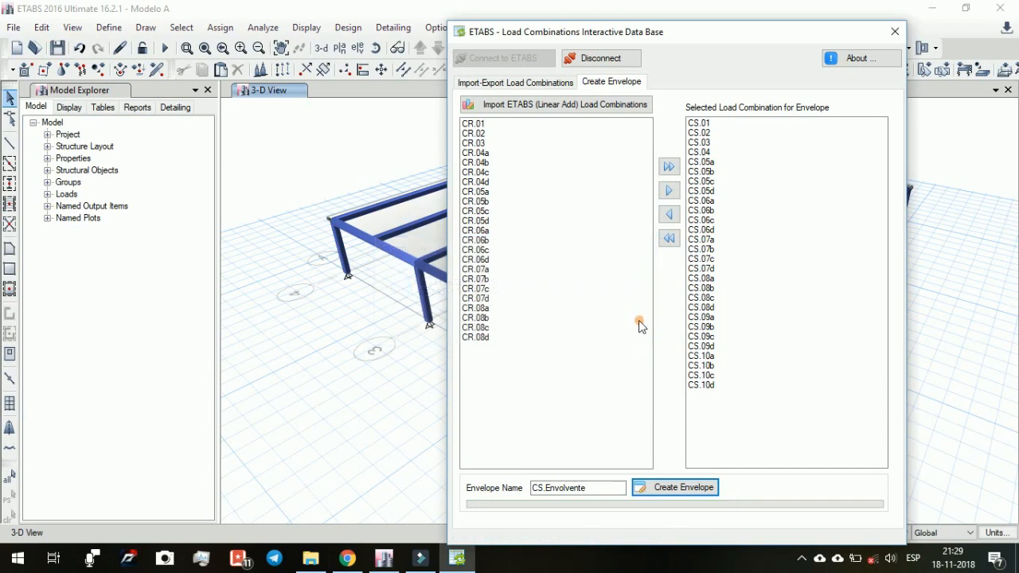
Step: Switch to ETABS and open the definition of the CR.Envolvente load combination to check its type and included combinations
click(177, 7)
click(109, 27)
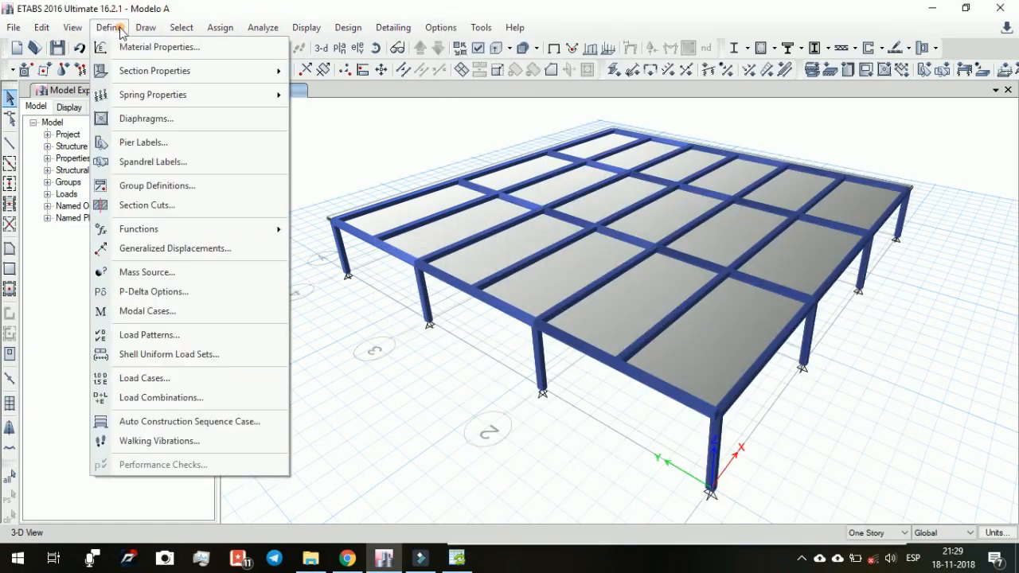
click(131, 396)
drag(494, 243, 487, 276)
click(373, 252)
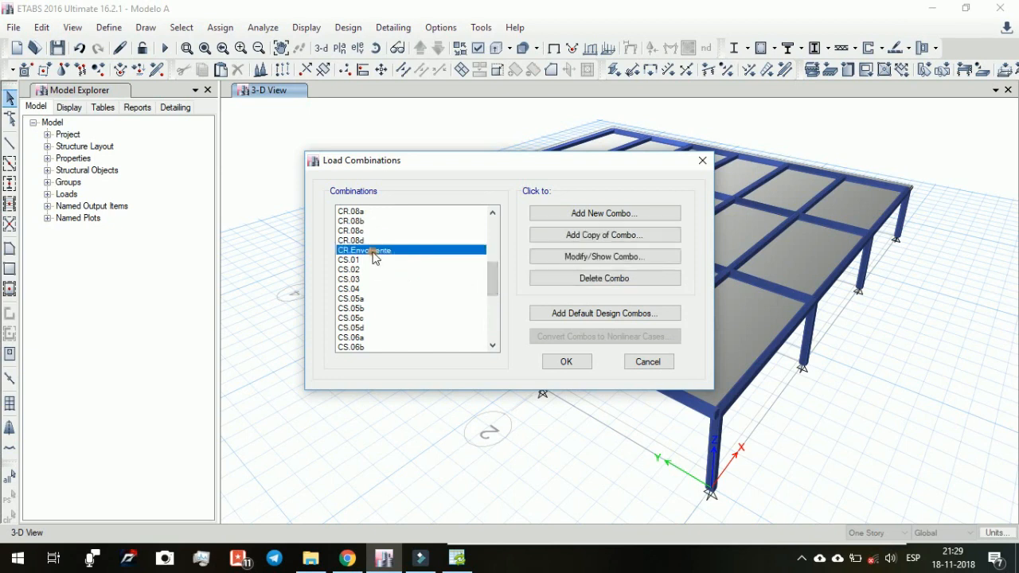
click(553, 256)
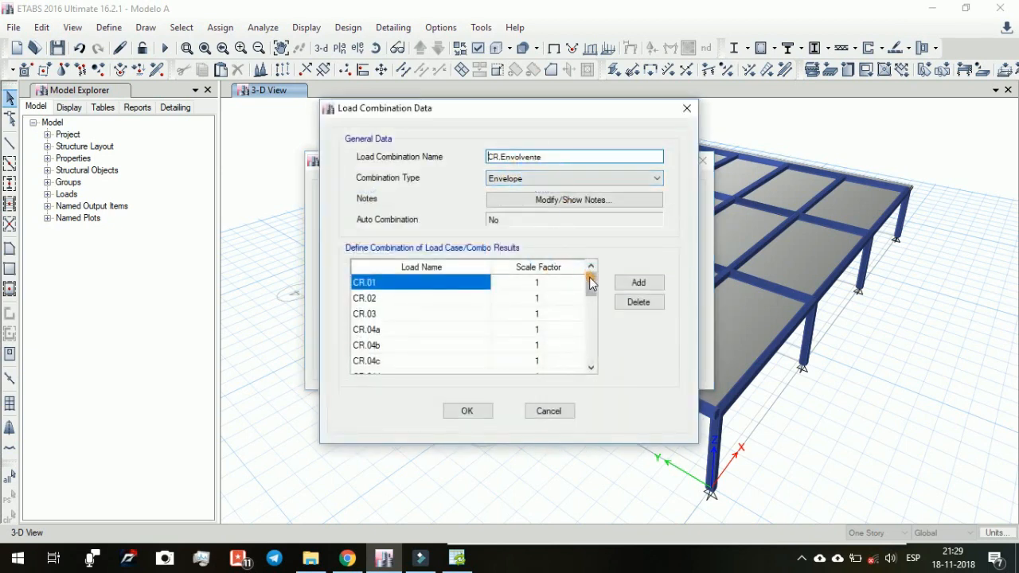
Step: Review the full list of load combinations included in CR.Envolvente down to its last entry and close its definition without changes
drag(591, 289, 580, 363)
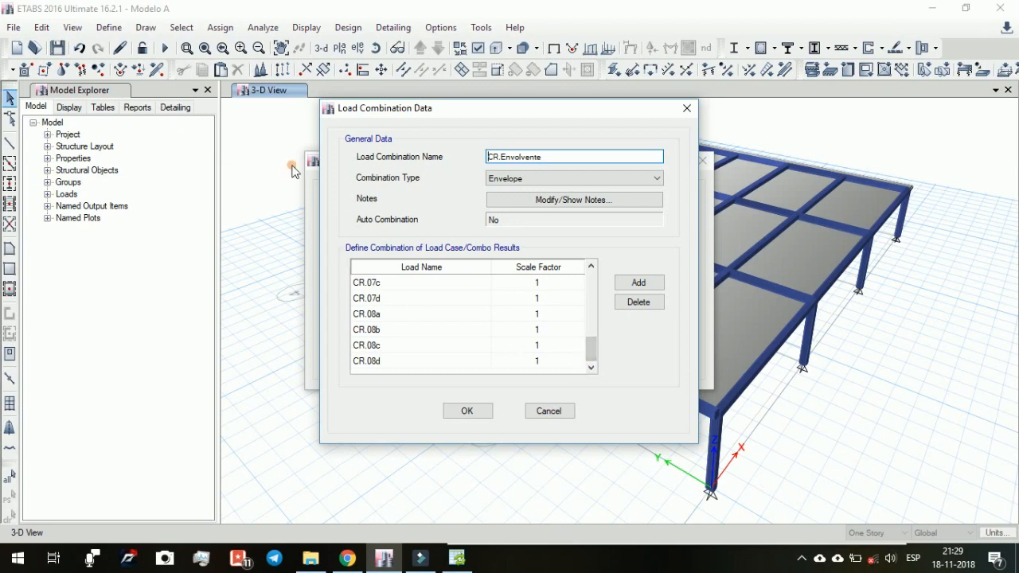
click(530, 410)
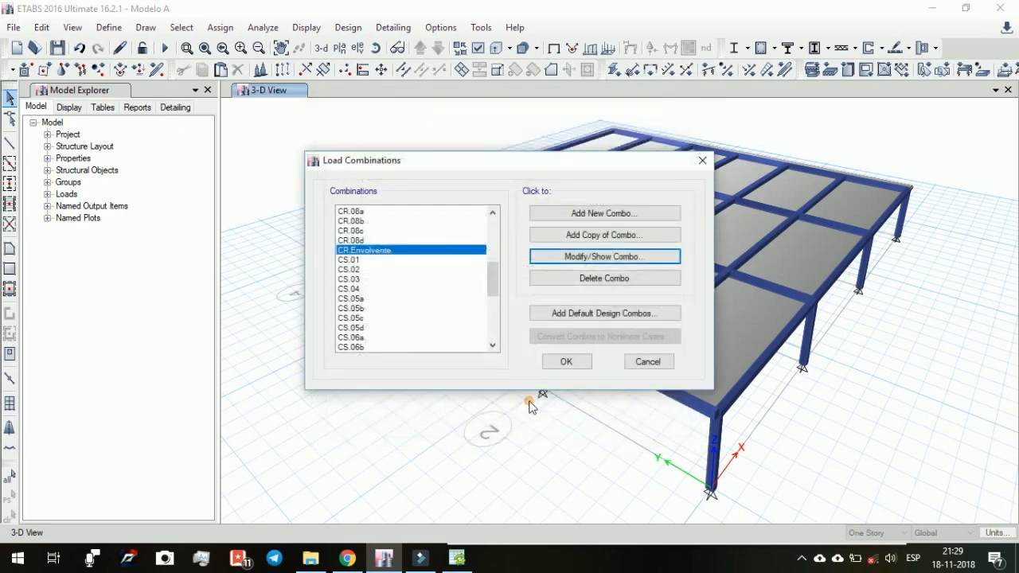
click(351, 240)
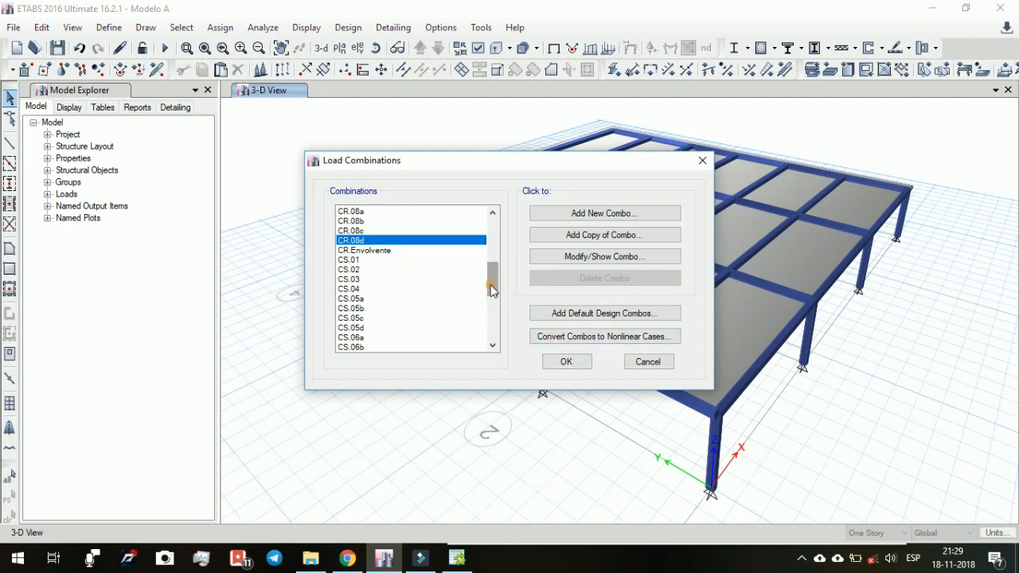
Step: Open the definition of the CS.Envolvente load combination, review its type and full list of included combinations, and close it without changes
drag(490, 279, 490, 328)
click(385, 347)
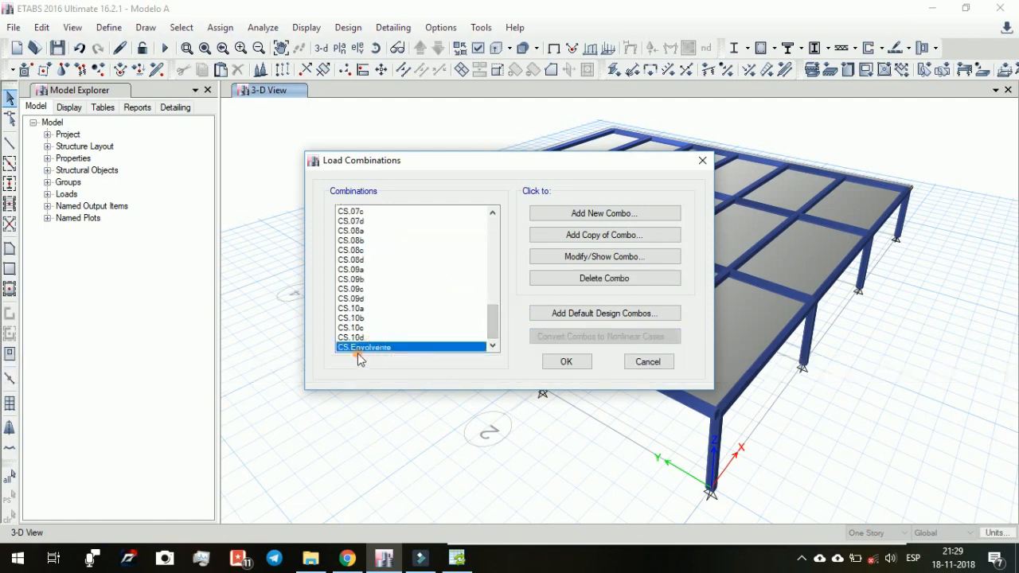
mouse_move(346, 350)
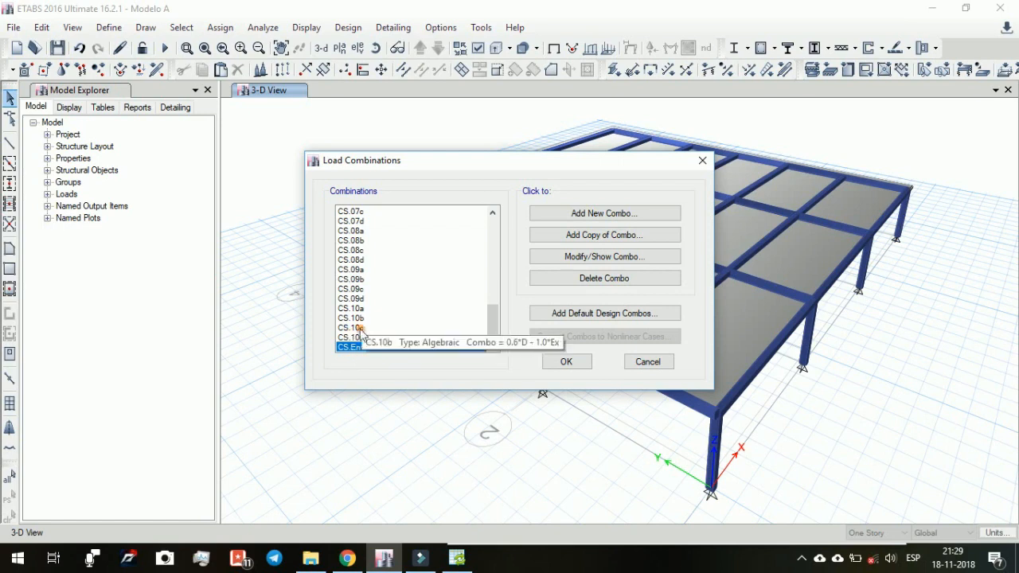
click(605, 258)
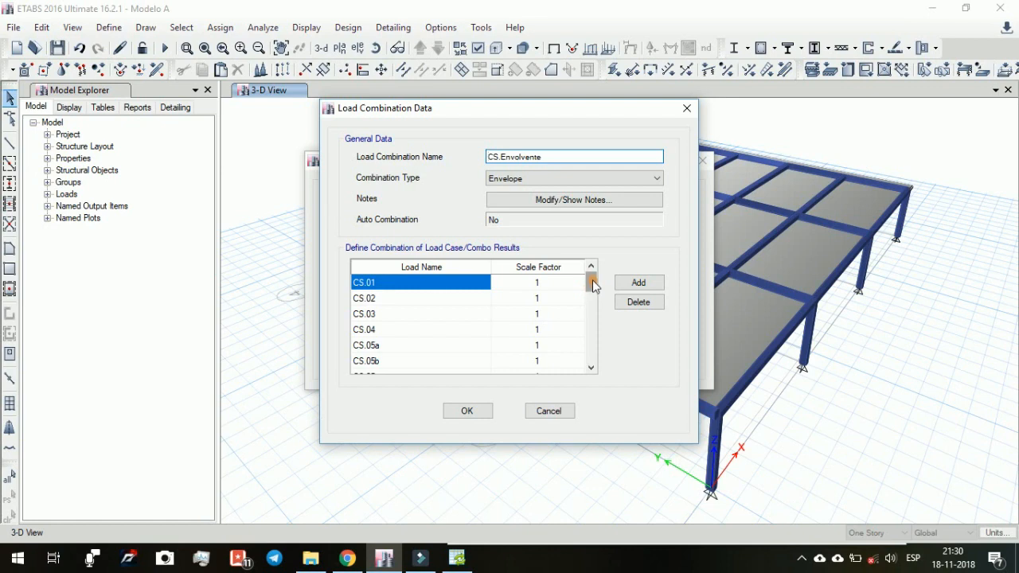
drag(592, 285, 590, 323)
mouse_move(587, 344)
mouse_down()
mouse_move(523, 364)
mouse_move(579, 354)
mouse_up()
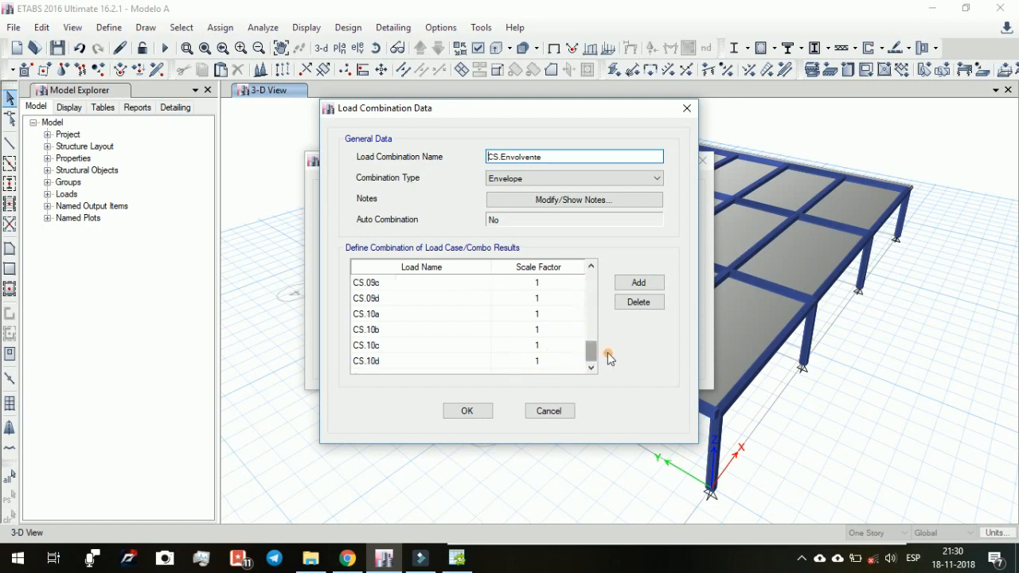
click(548, 411)
click(366, 337)
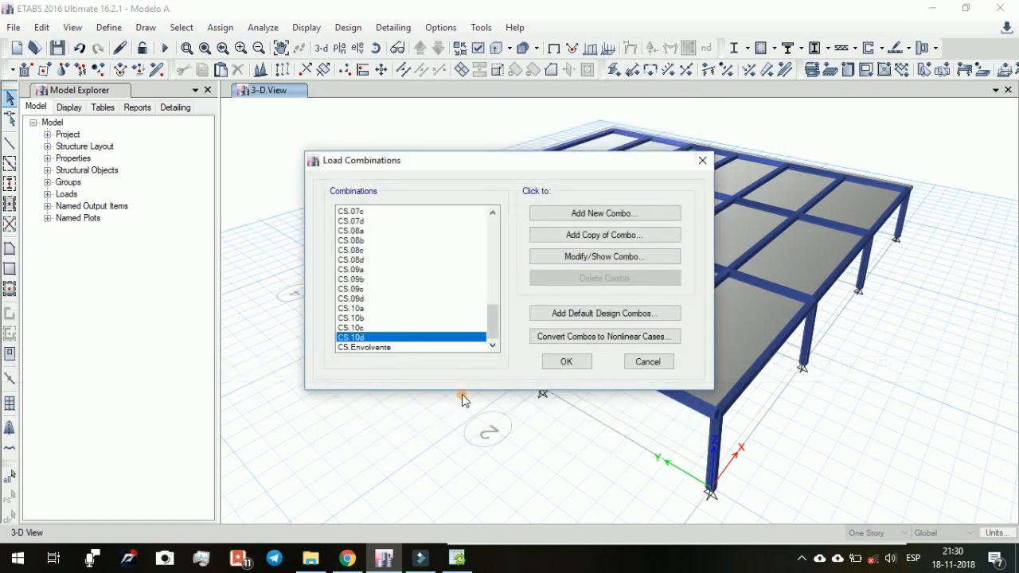